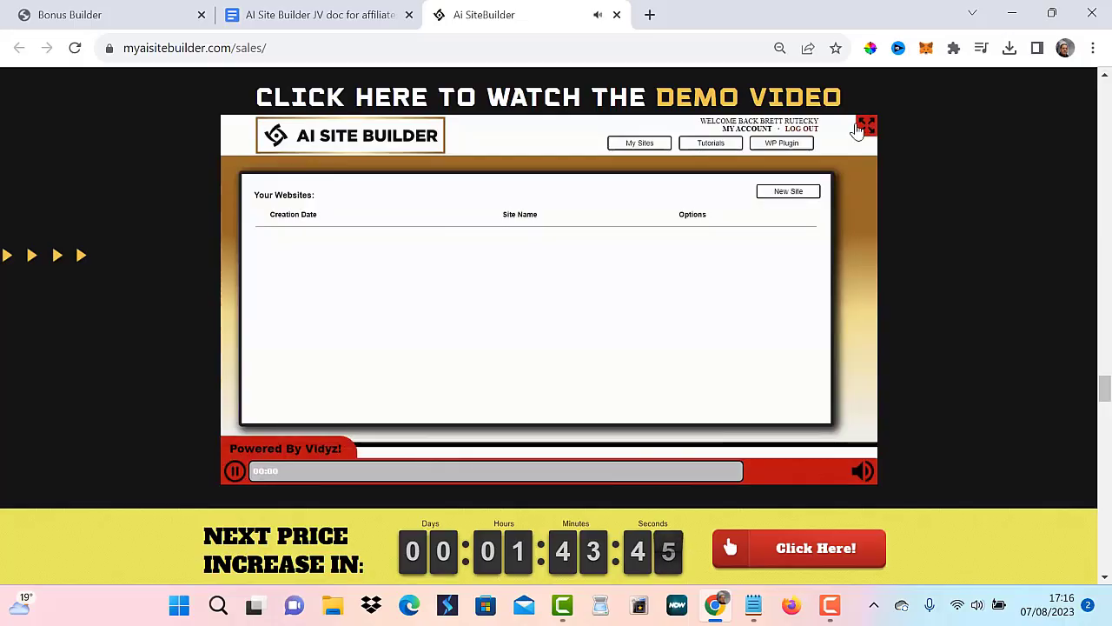
pyautogui.click(865, 127)
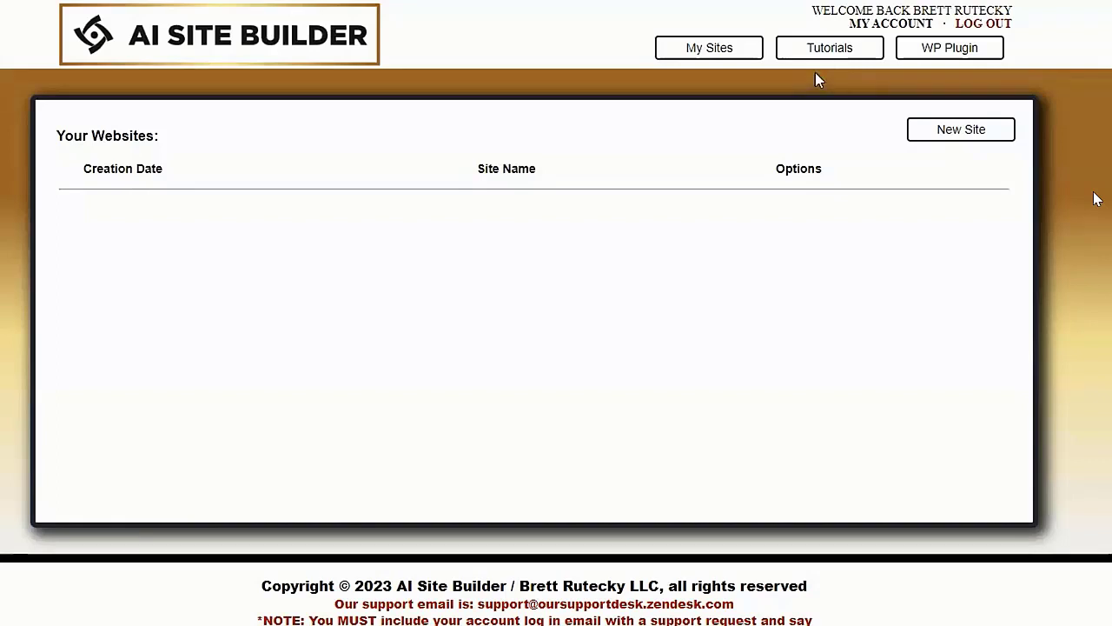
# Step: Generate a new 5-page site with name and topic both 'How to be a DJ'
pyautogui.click(985, 136)
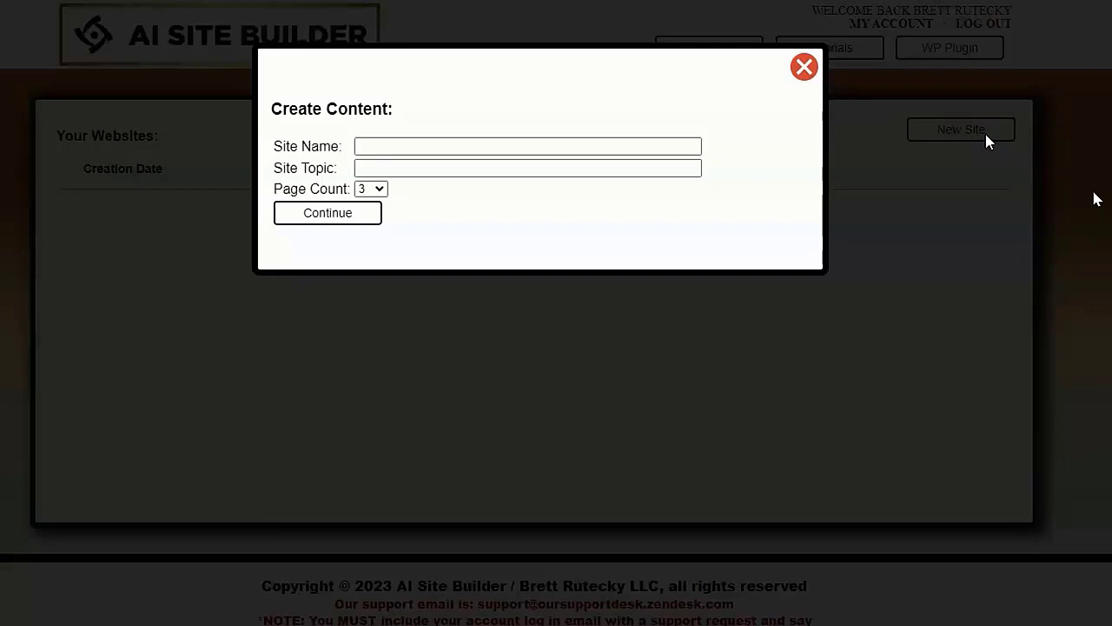
pyautogui.write('How to be a DJ')
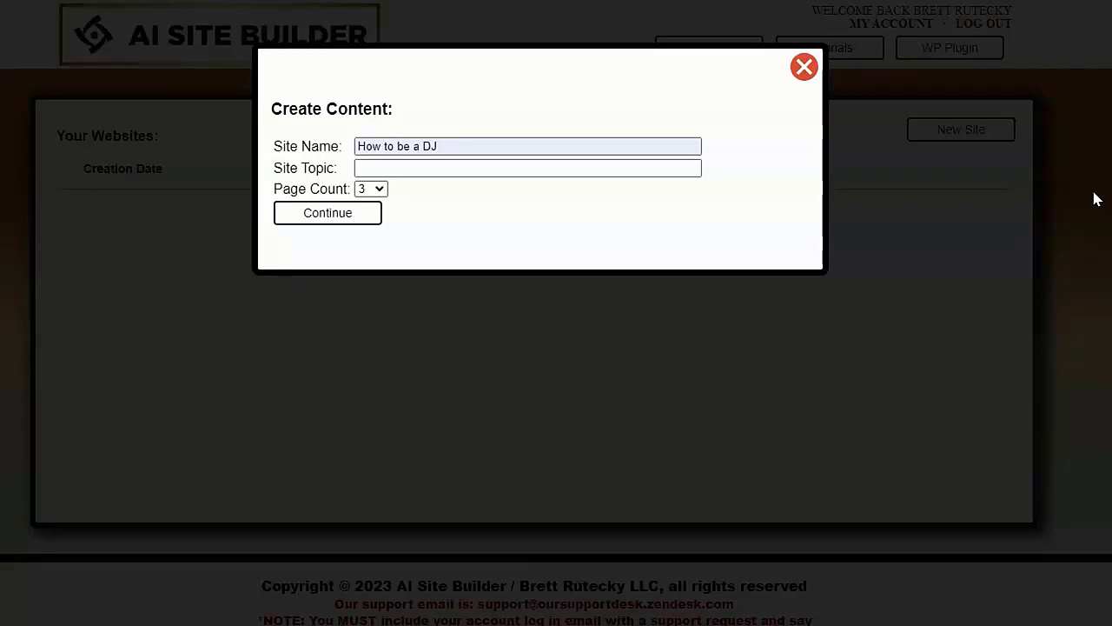
pyautogui.write('How to be a DJ')
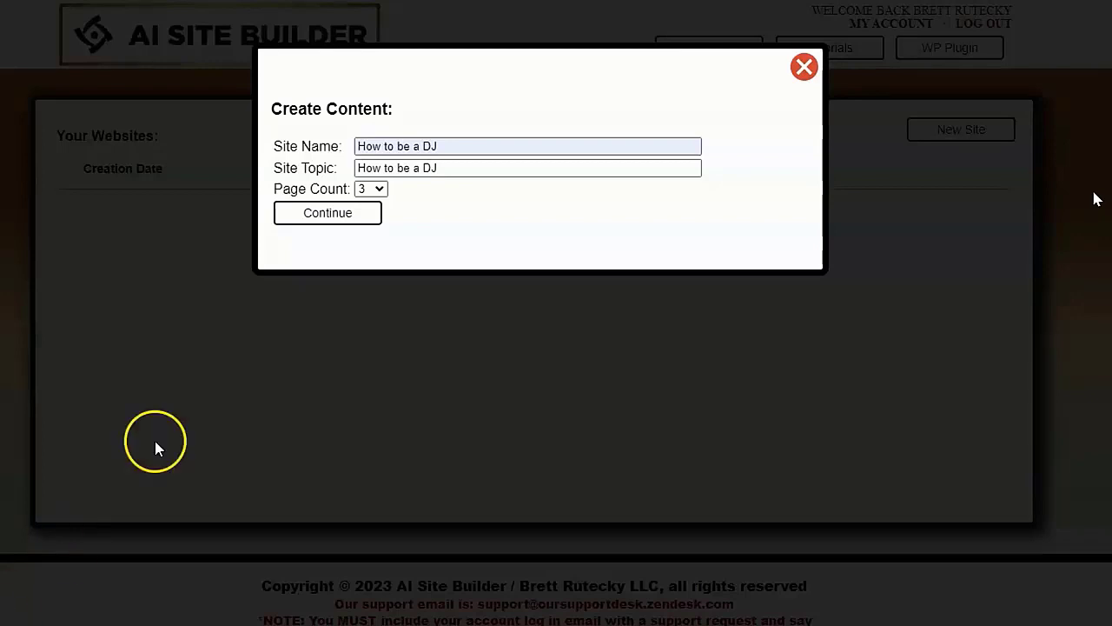
pyautogui.click(379, 187)
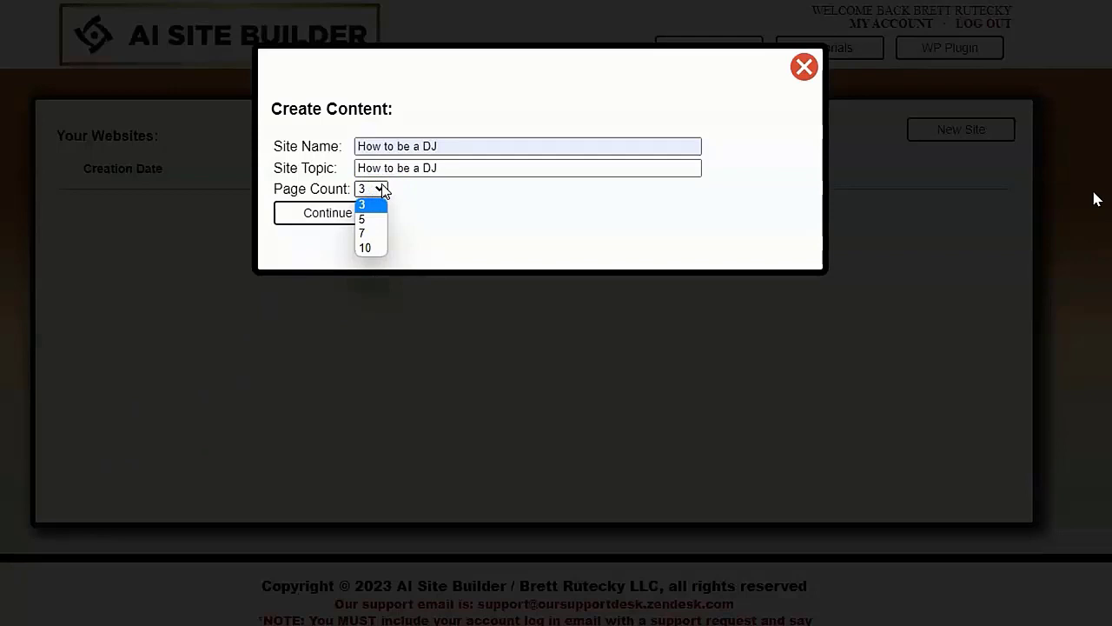
pyautogui.click(372, 218)
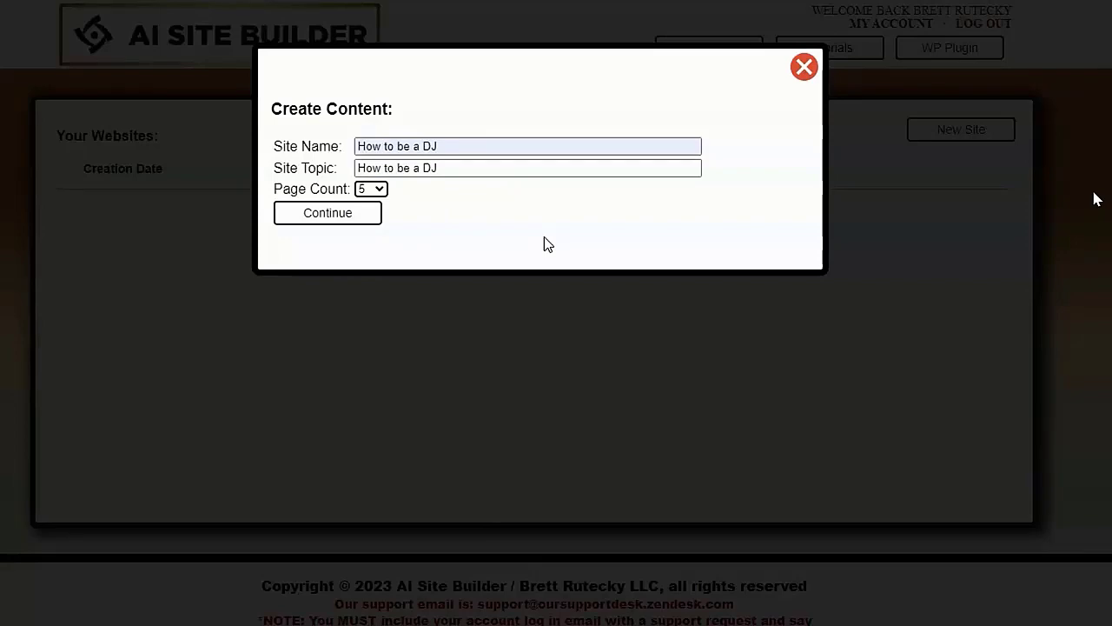
pyautogui.click(348, 217)
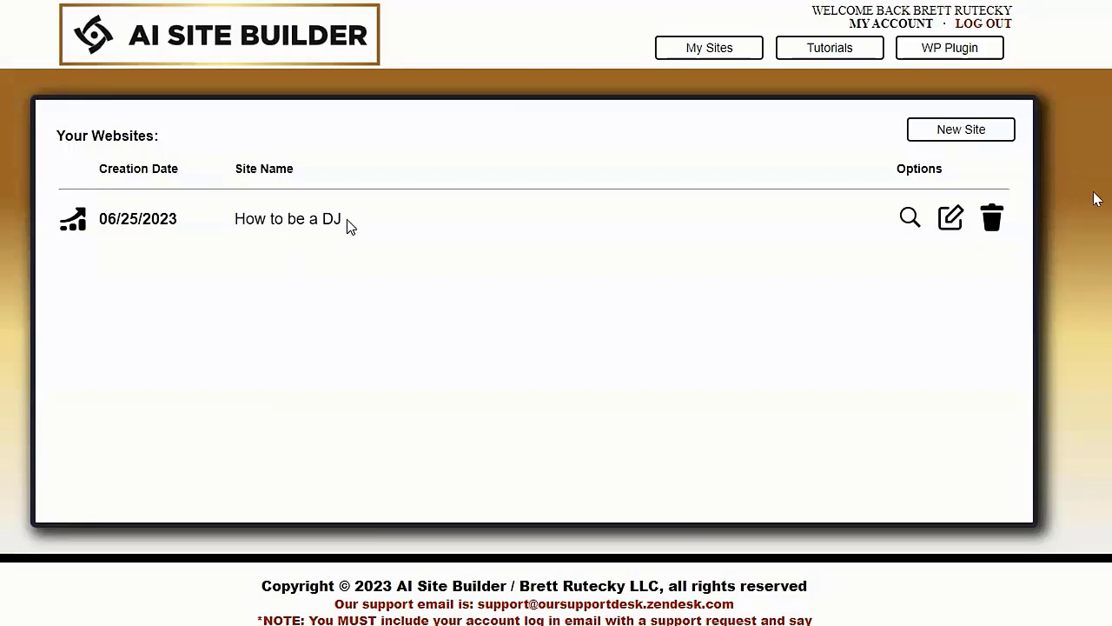
# Step: Open the 'How to be a DJ' site to review its five page titles and design options
pyautogui.click(954, 220)
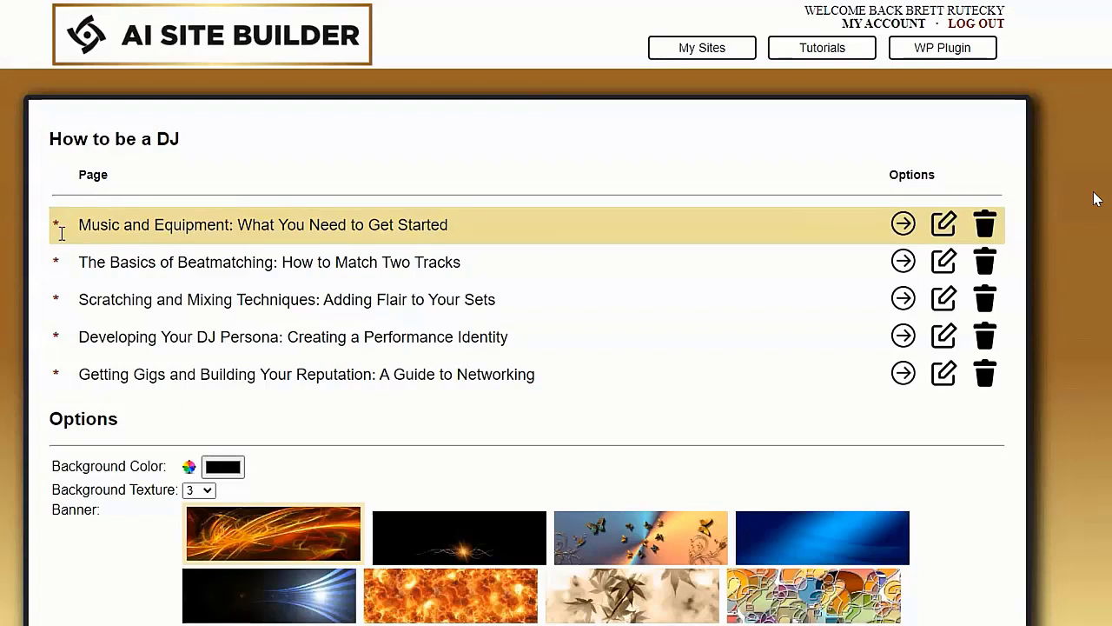
pyautogui.moveTo(61, 233); pyautogui.dragTo(904, 224)
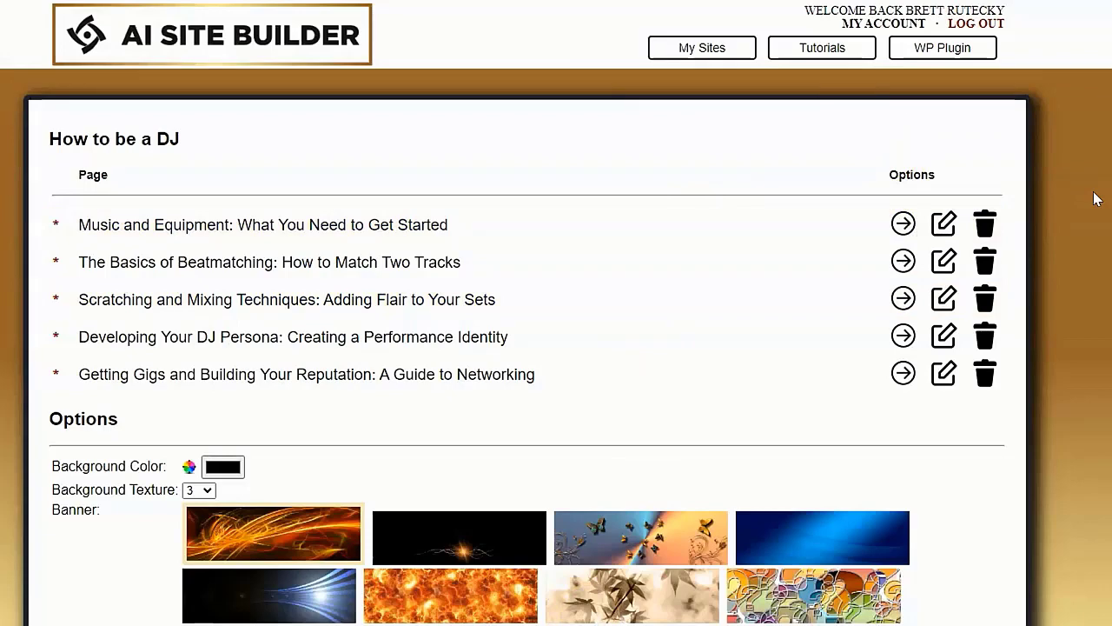
# Step: Apply Update Settings on the DJ site's banner and ad fields, then return to My Sites
pyautogui.scroll(-1, 1095, 199)
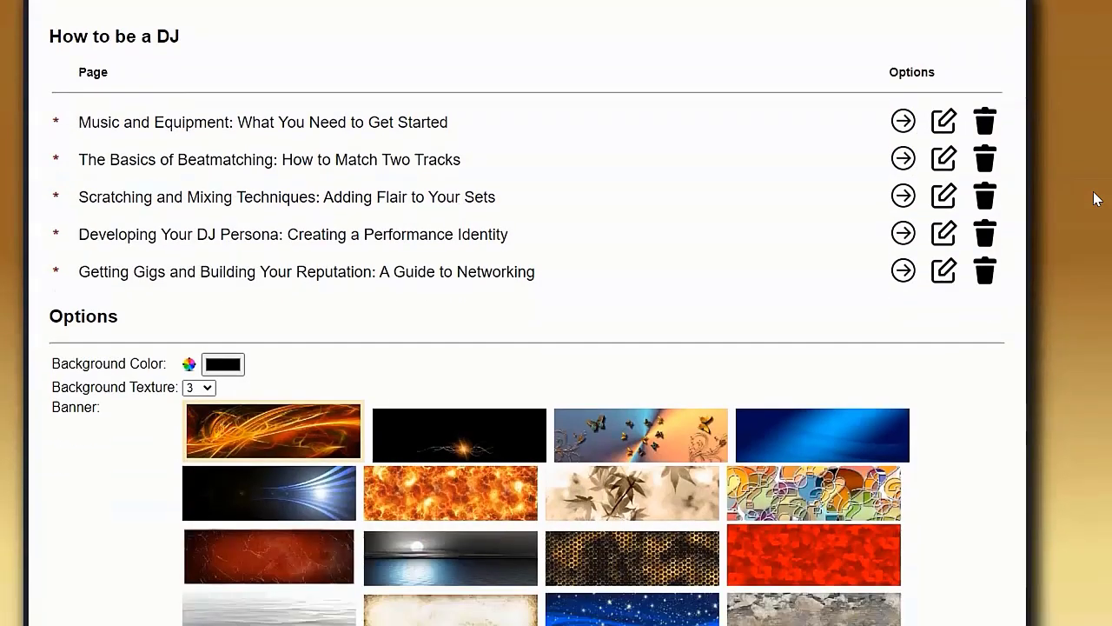
pyautogui.scroll(-2, 1095, 199)
pyautogui.scroll(-1, 1095, 199)
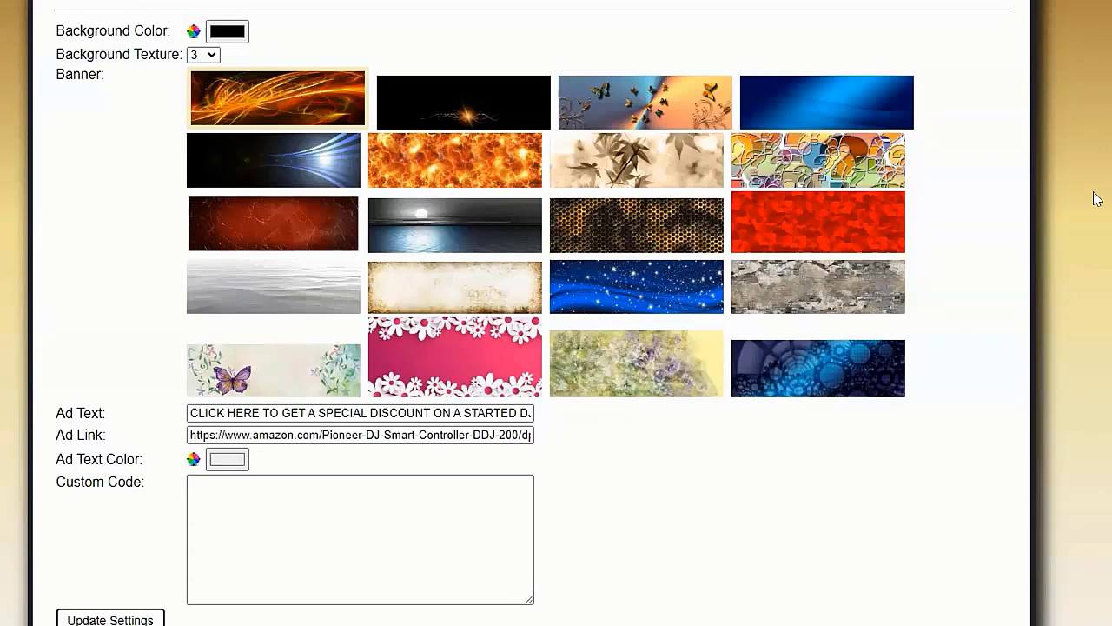
pyautogui.click(108, 618)
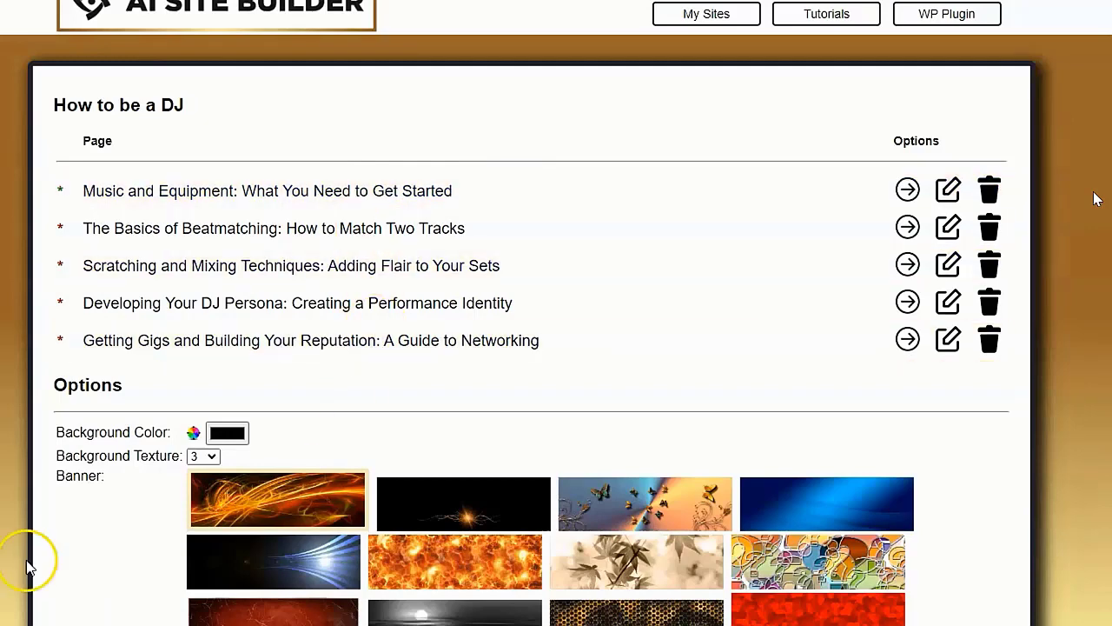
pyautogui.click(730, 17)
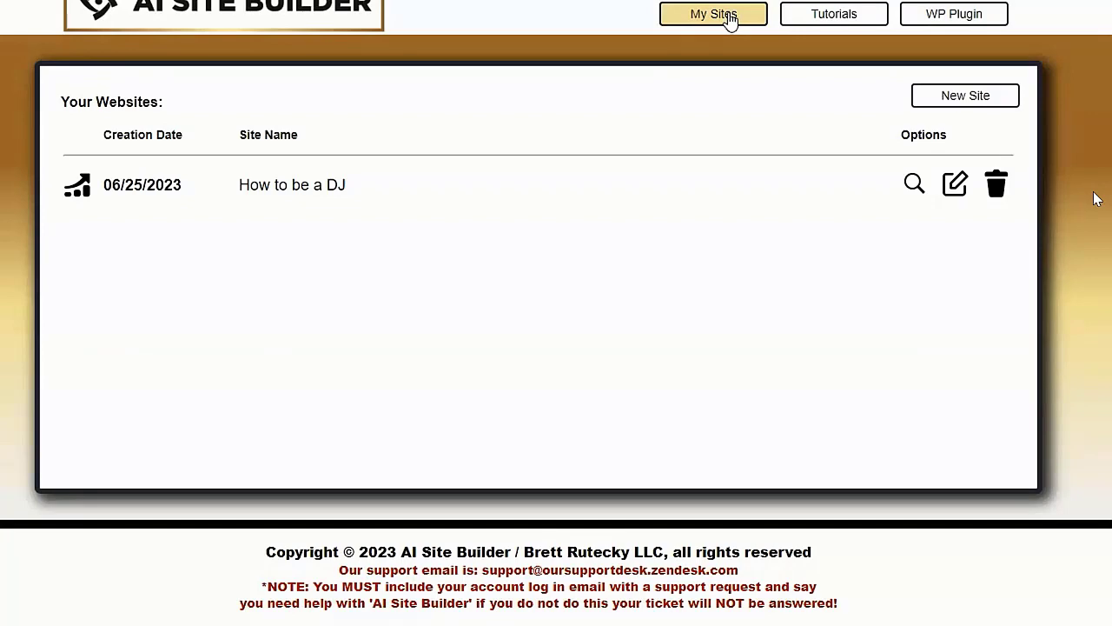
# Step: Generate the 7-page 'Weight Loss 1' site about losing weight quickly for summer
pyautogui.click(956, 99)
pyautogui.write('How to lose weight quickly and easily for the summer')
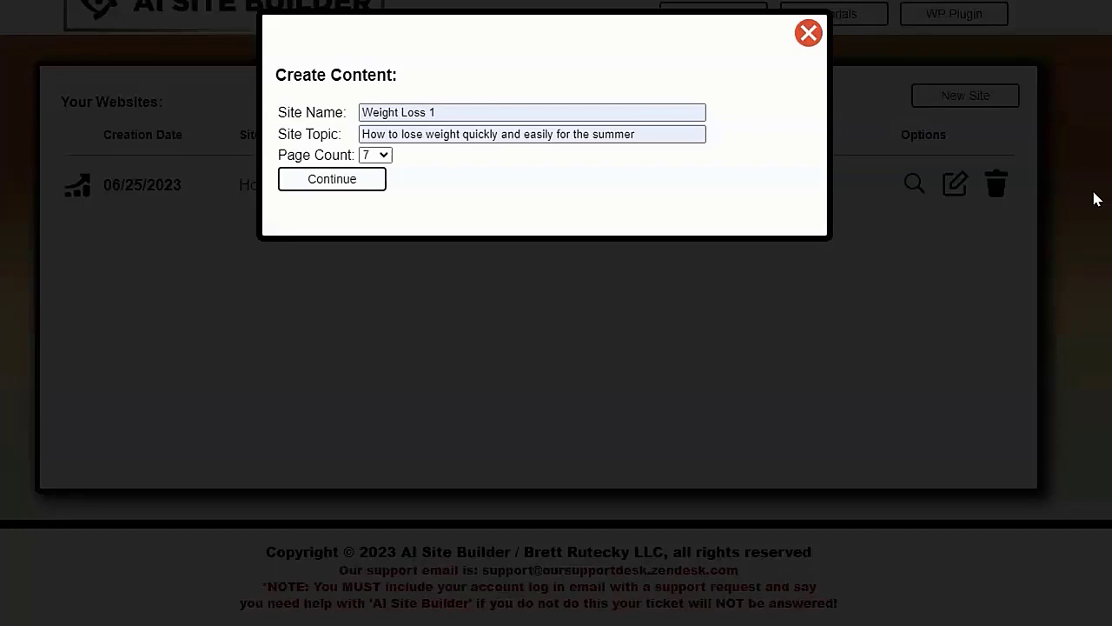
pyautogui.click(352, 180)
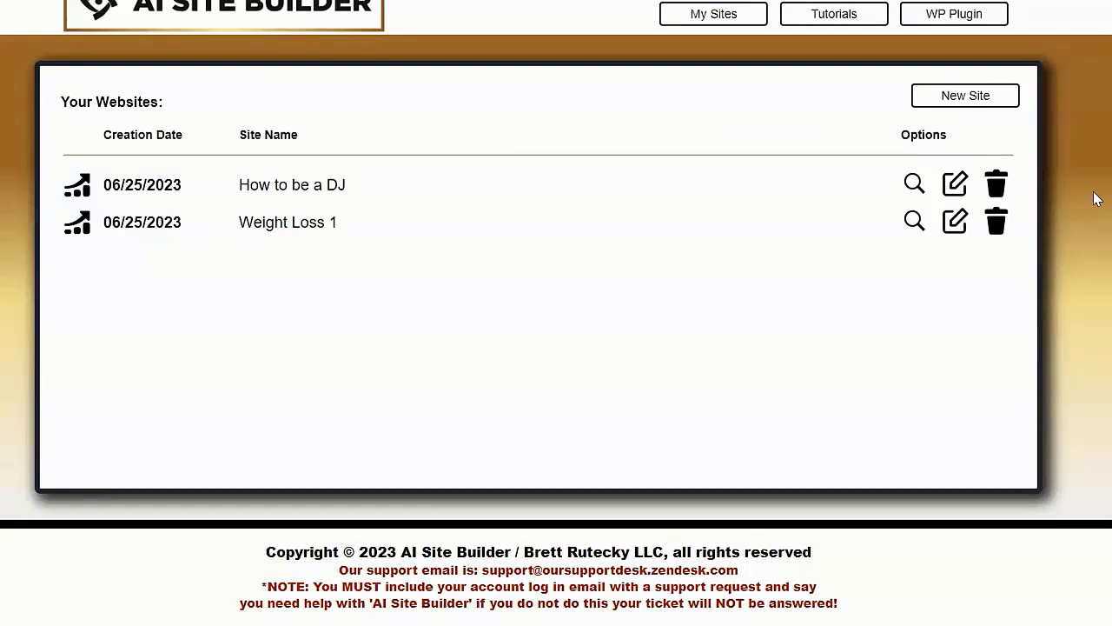
# Step: Generate the 5-page 'How to make a living selling cupcakes' site
pyautogui.click(977, 97)
pyautogui.write('How to make a living selling cupcakes')
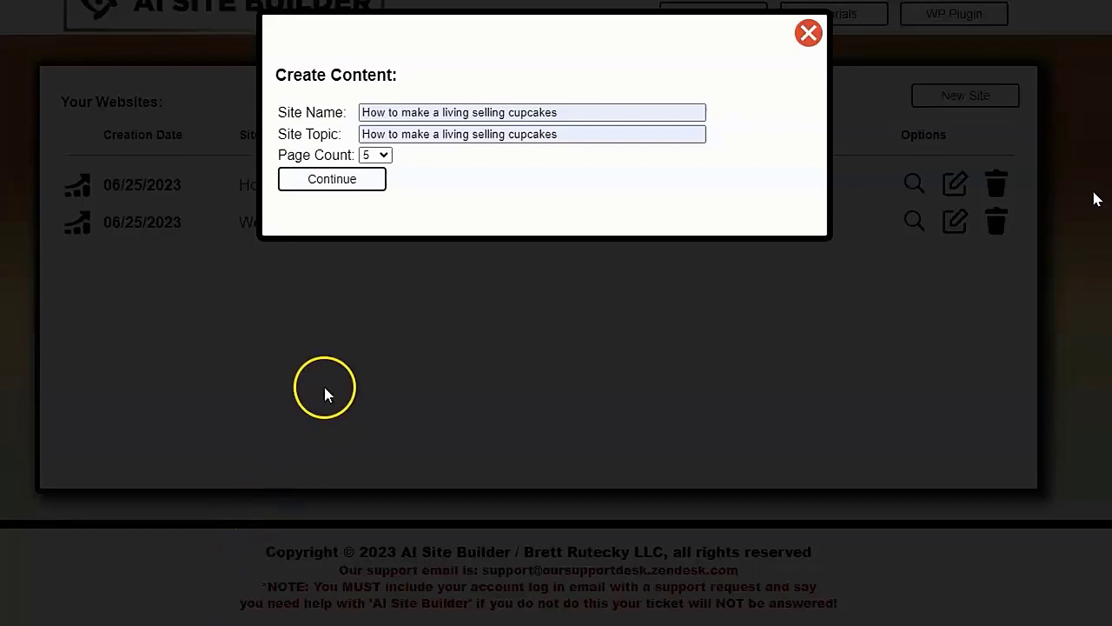
pyautogui.click(351, 182)
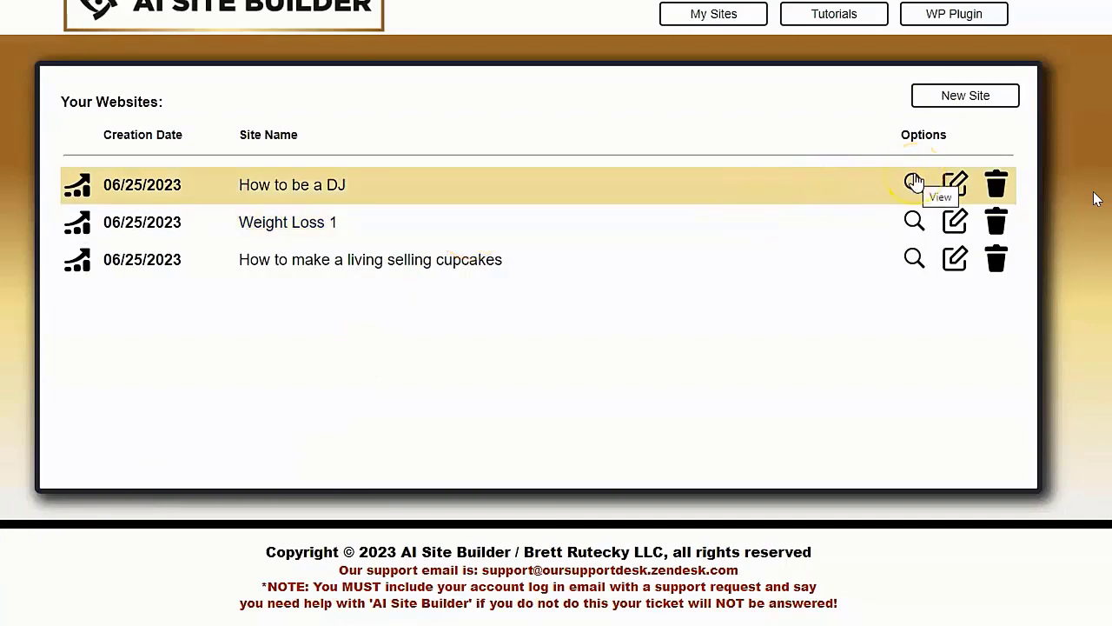
pyautogui.click(914, 180)
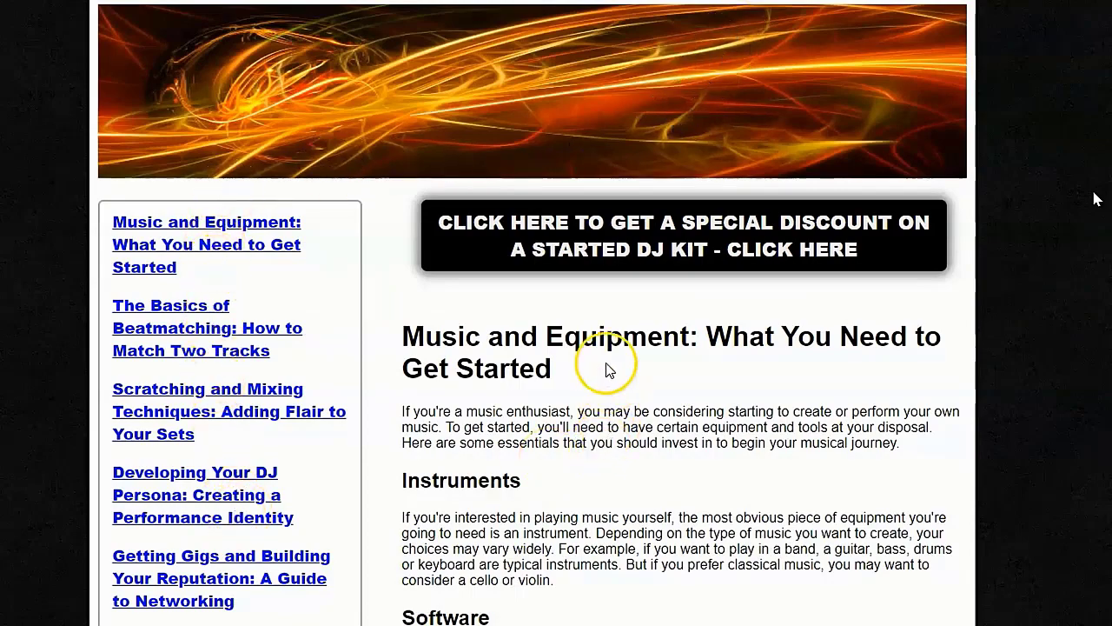
pyautogui.scroll(-2, 611, 347)
pyautogui.scroll(-3, 613, 344)
pyautogui.scroll(-1, 612, 344)
pyautogui.scroll(-1, 613, 344)
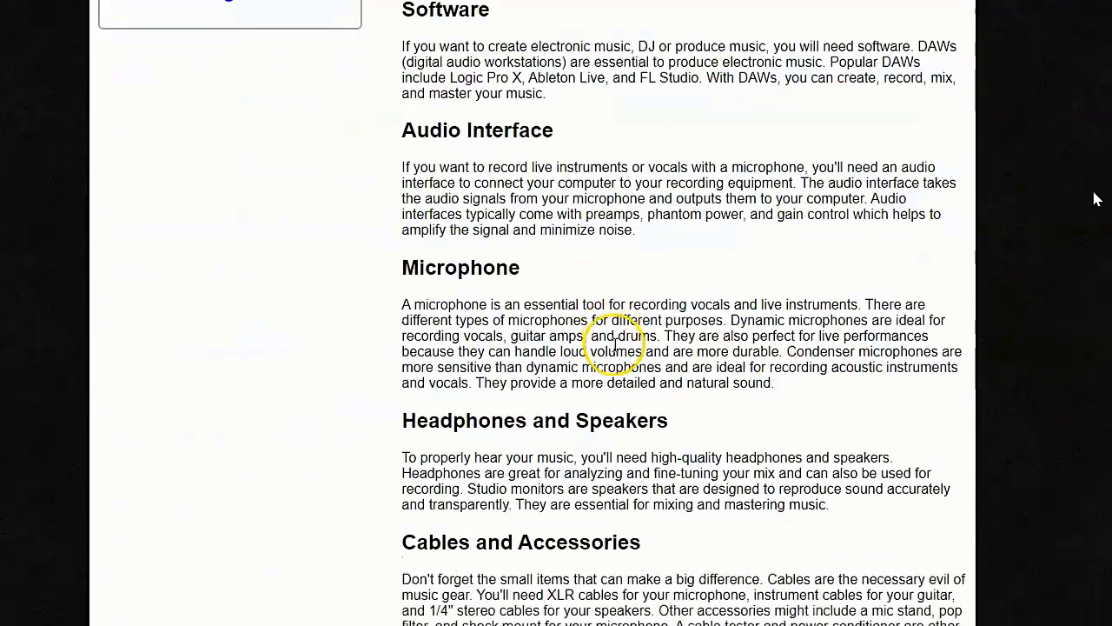
pyautogui.scroll(1, 613, 345)
pyautogui.scroll(4, 614, 344)
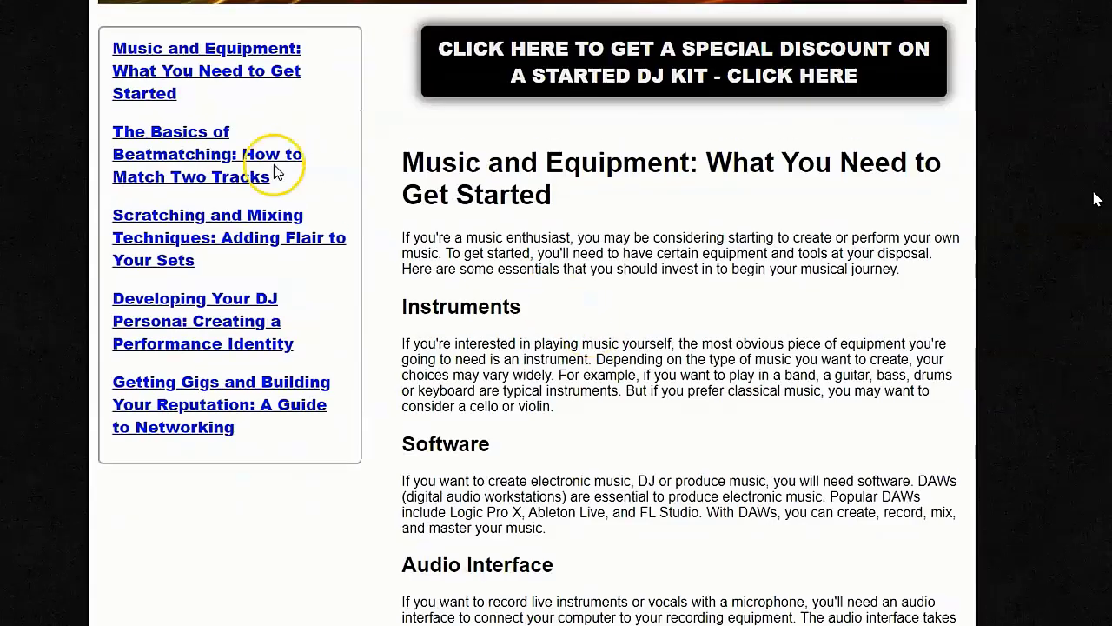
pyautogui.click(131, 136)
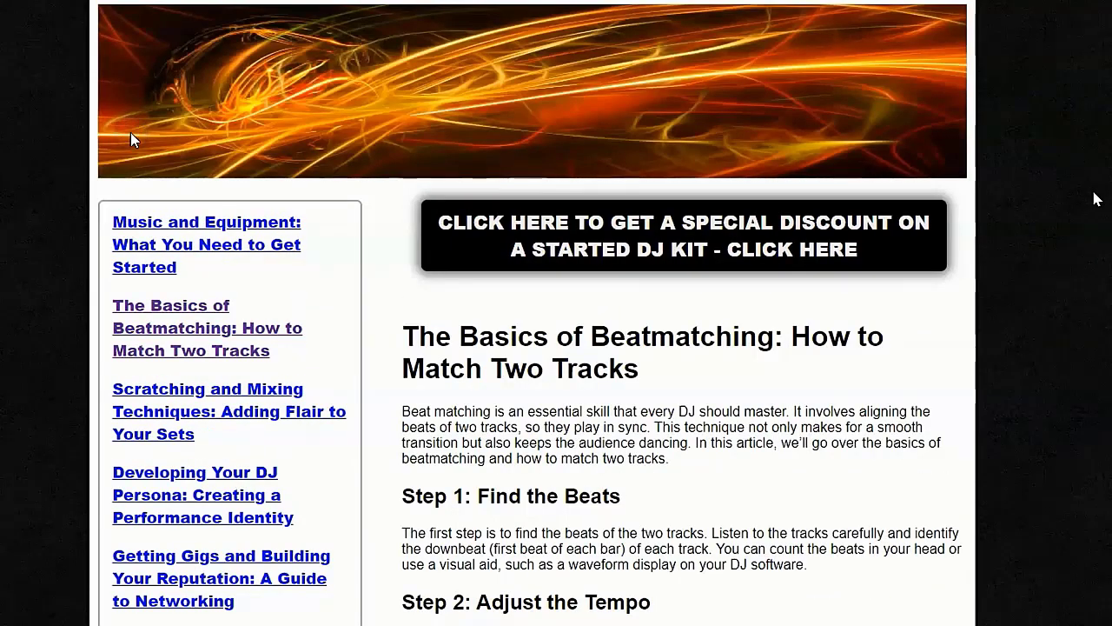
pyautogui.click(598, 222)
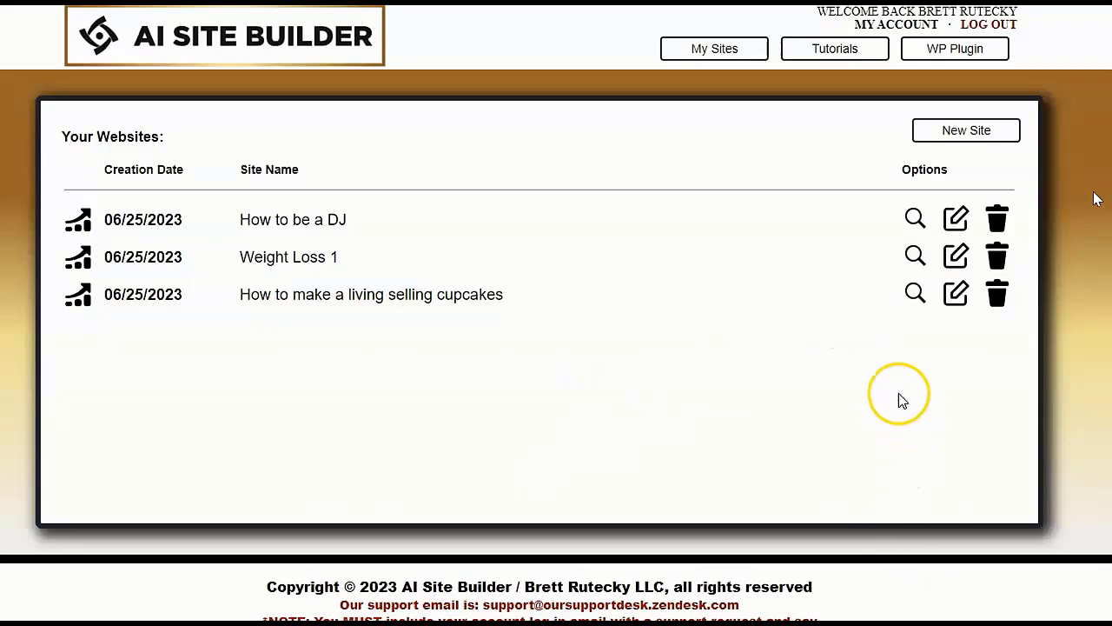
pyautogui.click(915, 256)
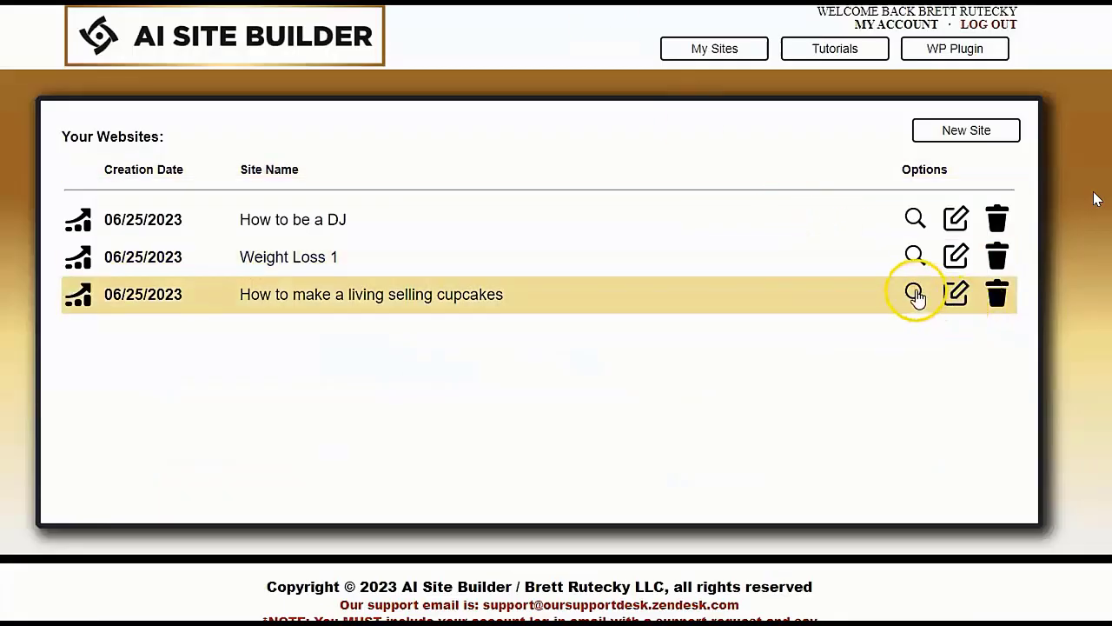
pyautogui.click(916, 293)
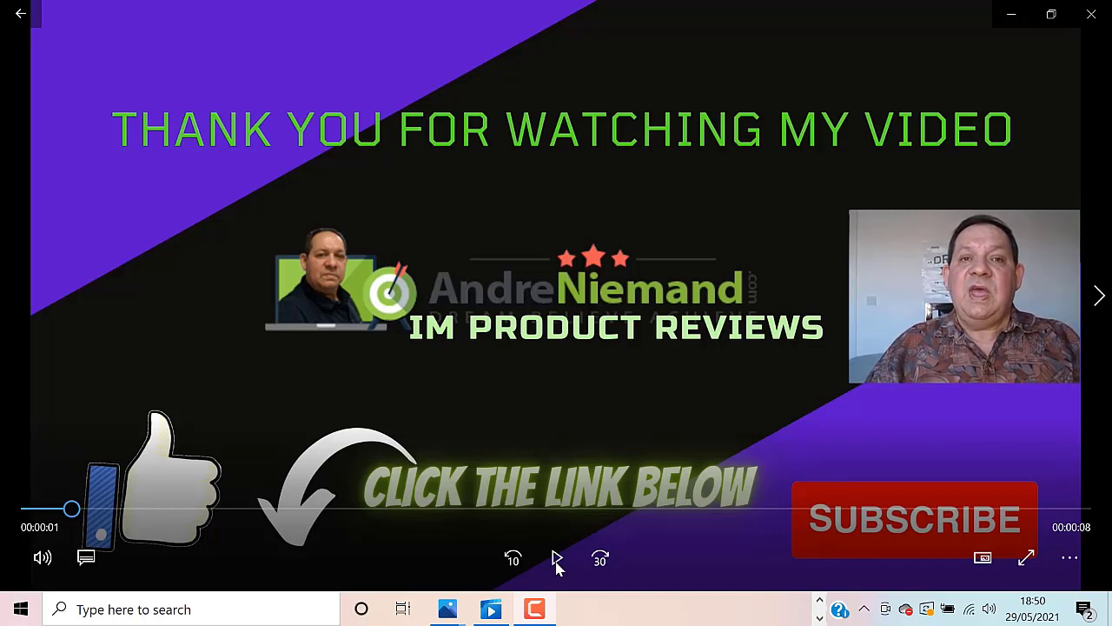
# Step: Resume playback of the thank-you outro video in Movies & TV
pyautogui.click(558, 560)
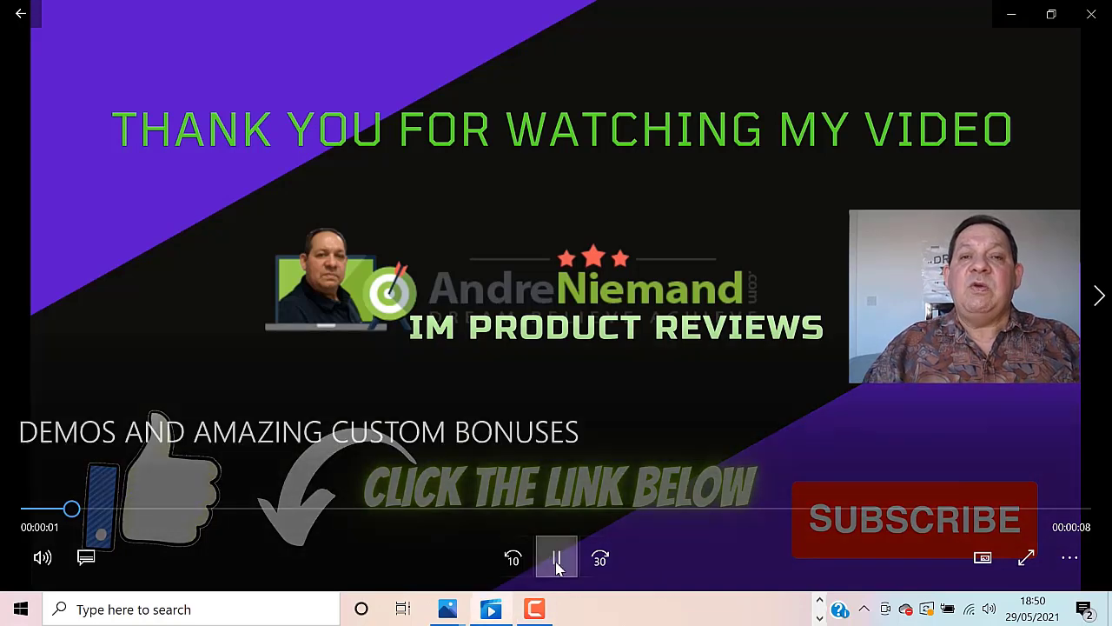